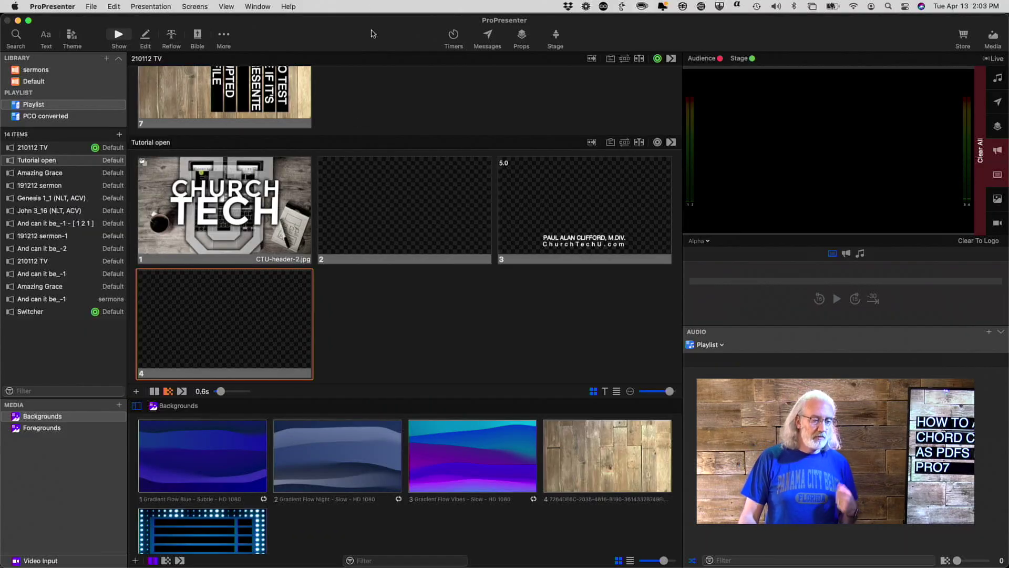
Enlarge the output preview, show the Tall operator screen, and take Amazing Grace slide 1 live
scroll(351, 157, down, 3)
scroll(350, 157, down, 5)
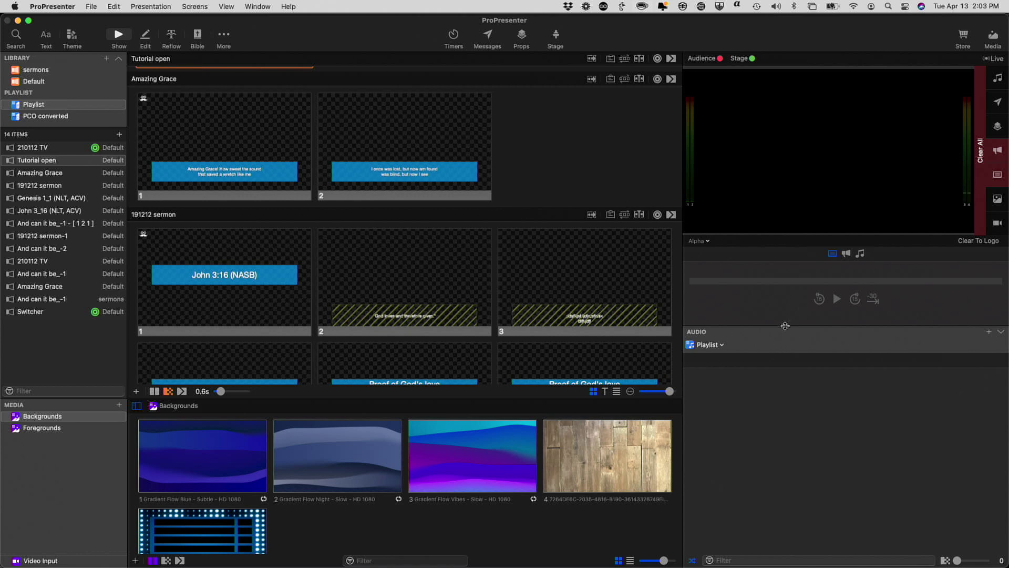
drag(785, 325, 795, 523)
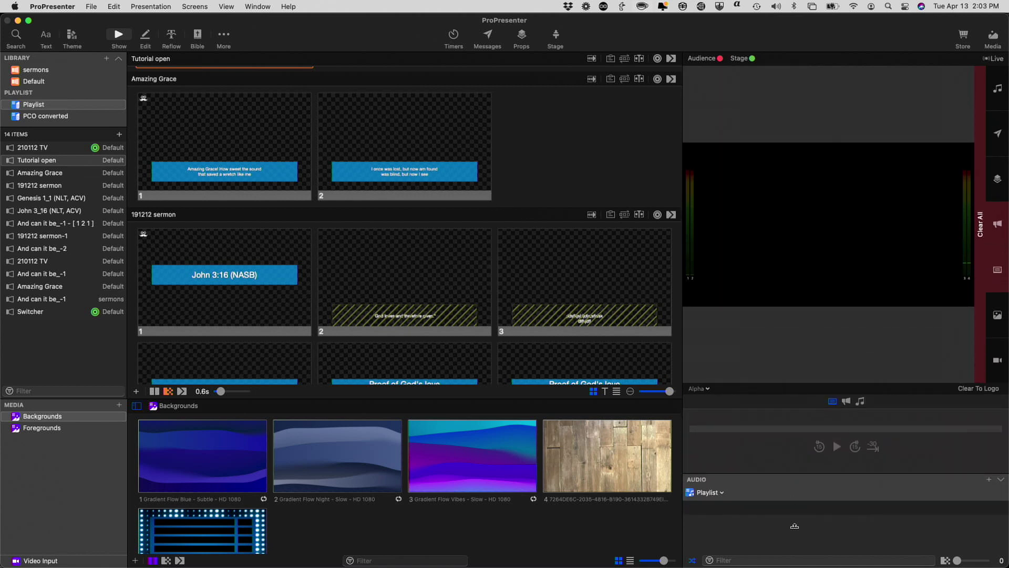
click(703, 388)
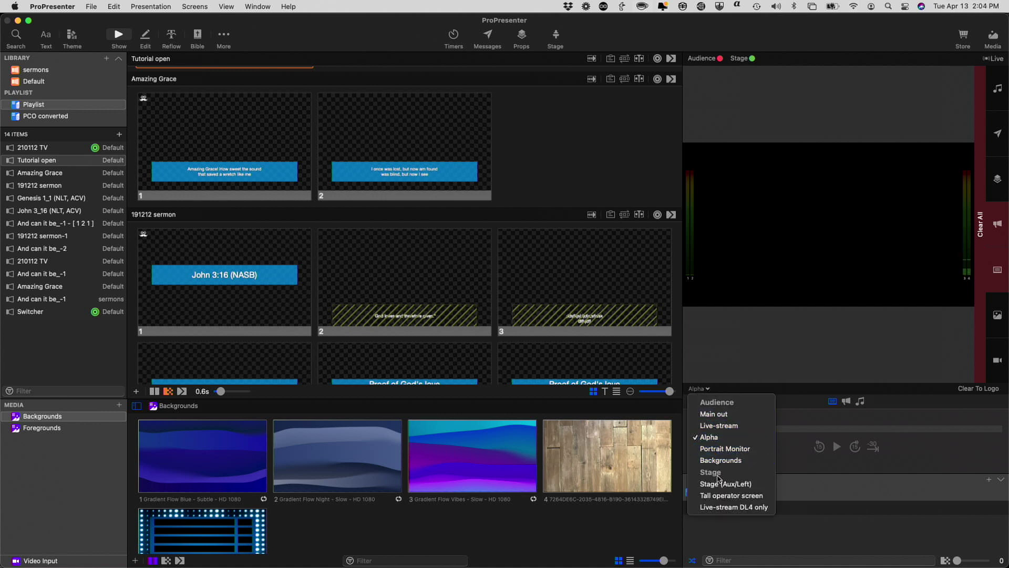
click(726, 500)
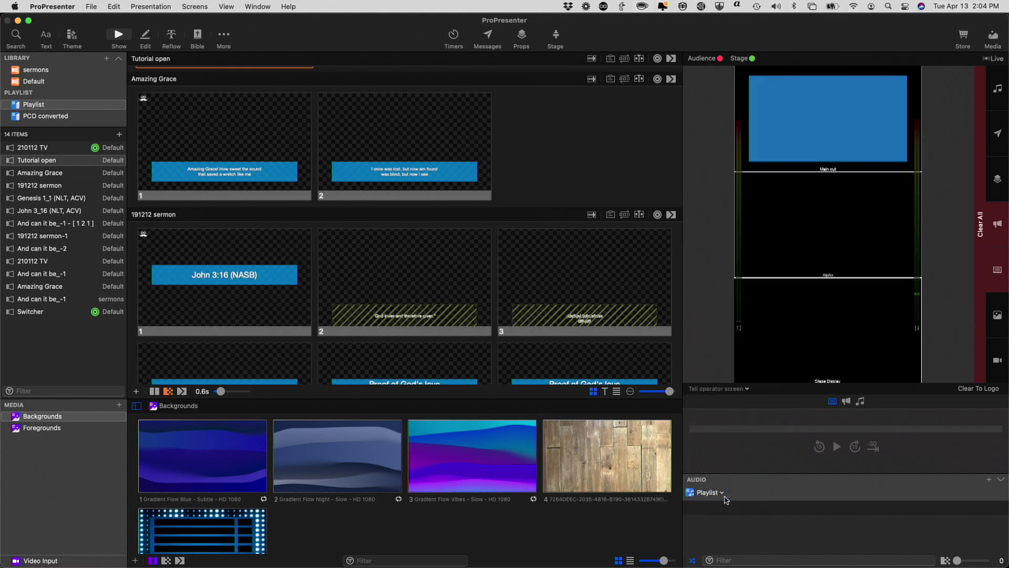
click(250, 118)
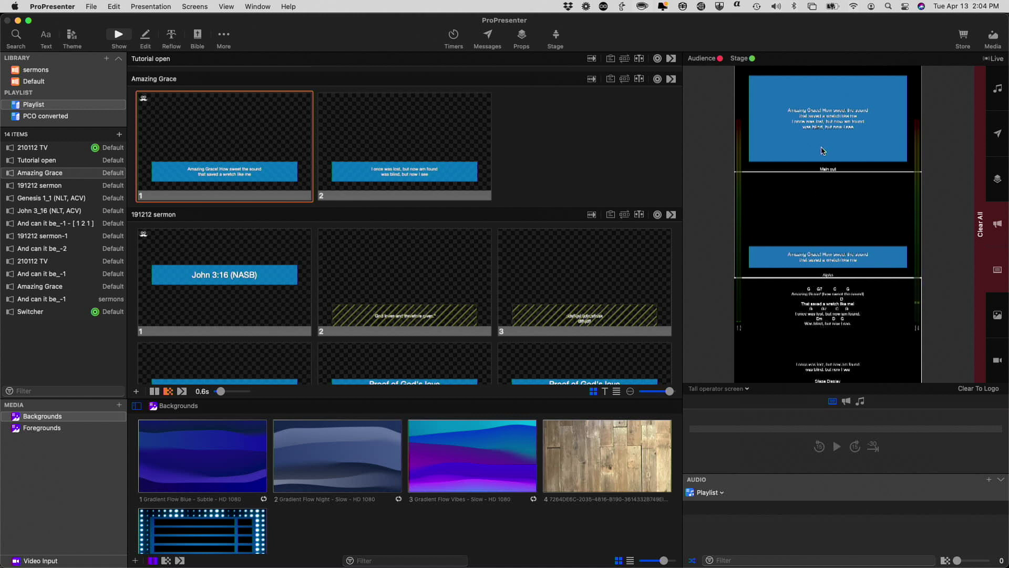
Send slide 2 ('I once was lost, but now am found') live and restore the smaller Alpha preview
click(425, 144)
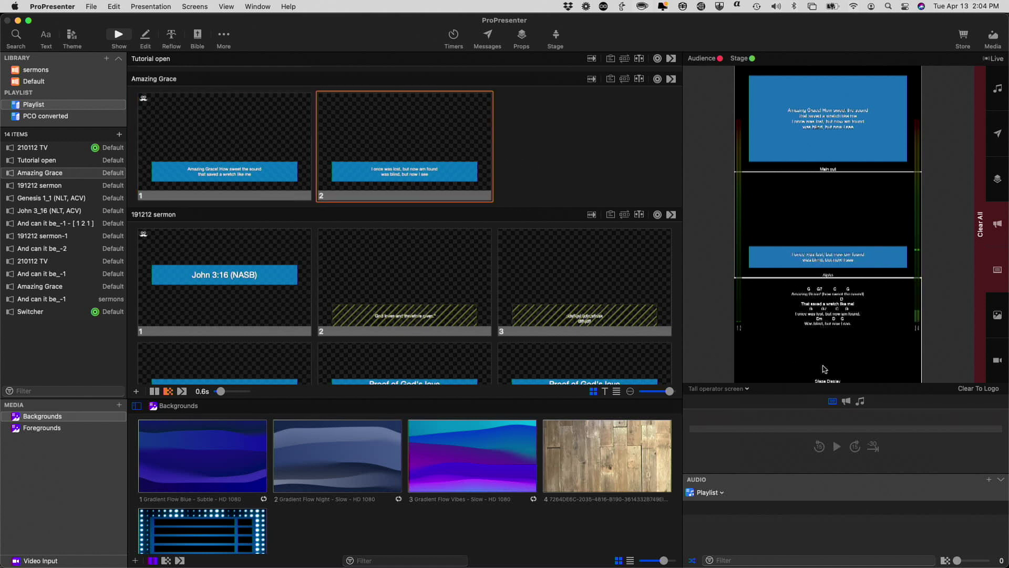
click(747, 389)
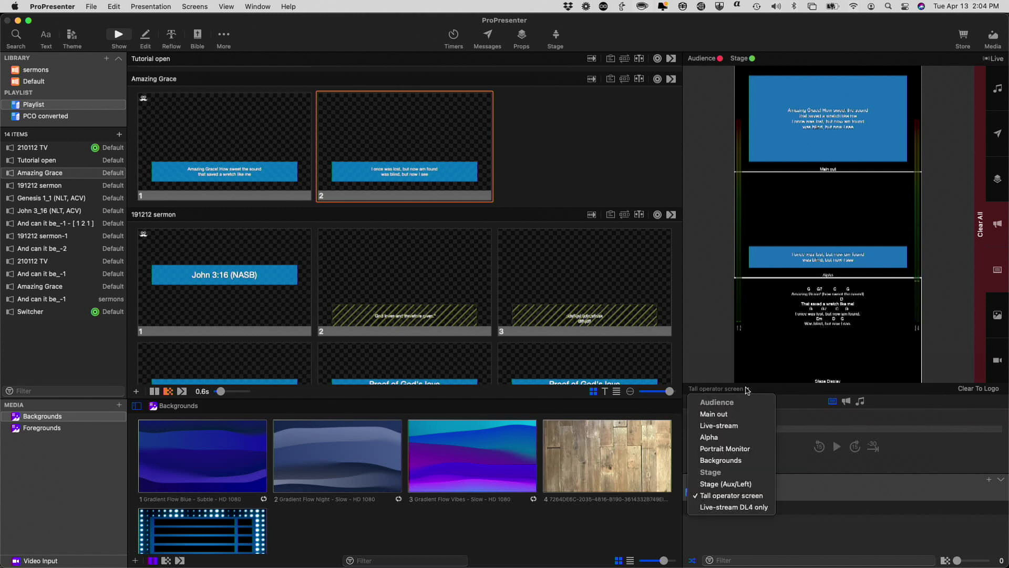
click(727, 439)
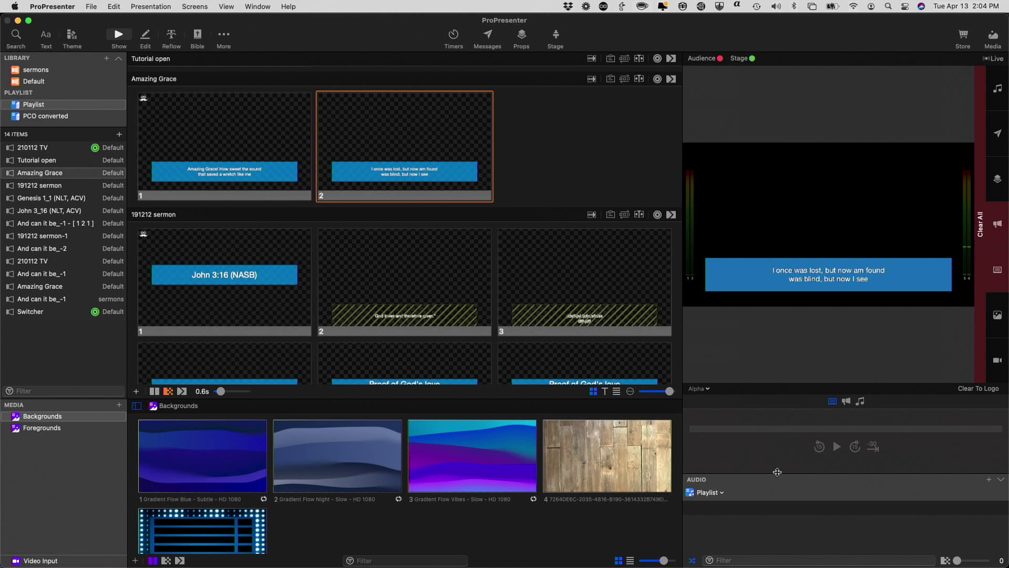
drag(777, 472, 794, 349)
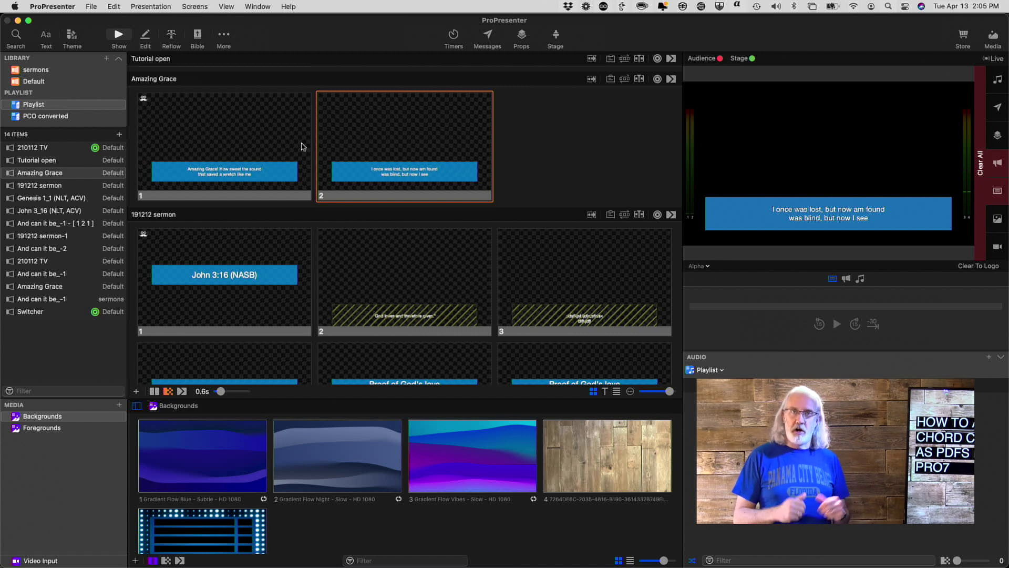
Edit Amazing Grace slide 1 and load the 'Amazing Grace Chord Chart' file as its chord chart
right_click(230, 121)
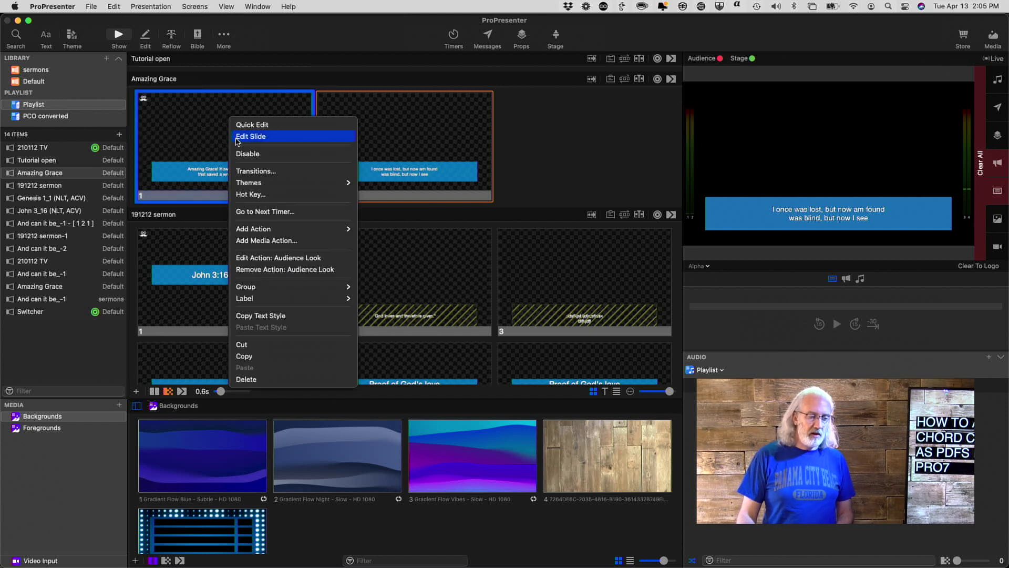
click(245, 138)
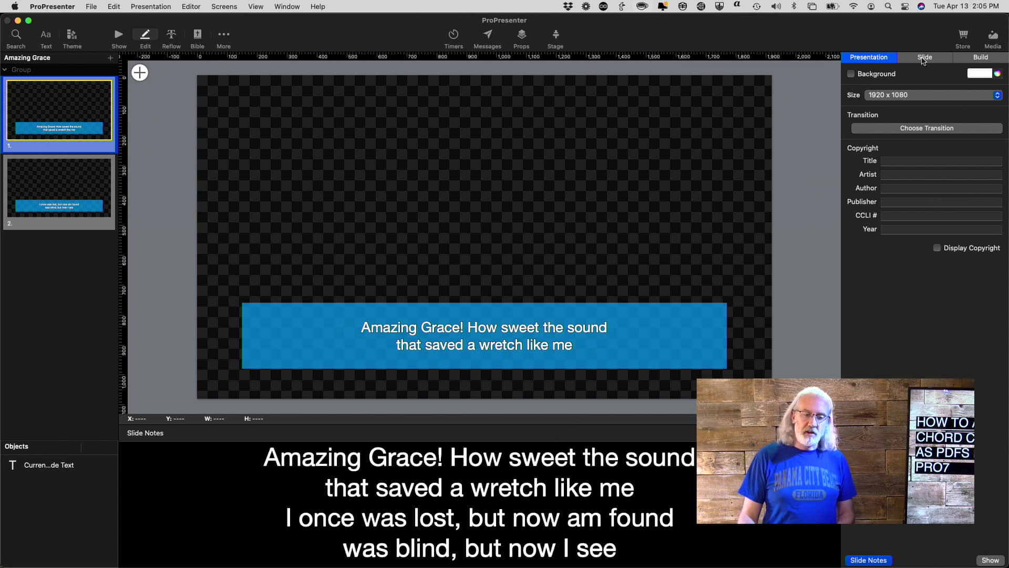
click(923, 59)
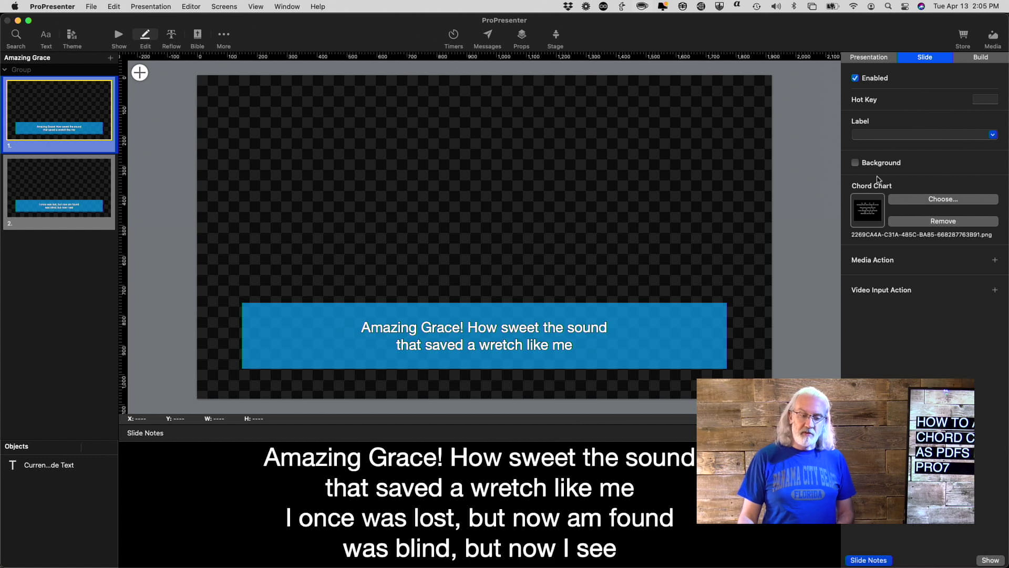
click(915, 199)
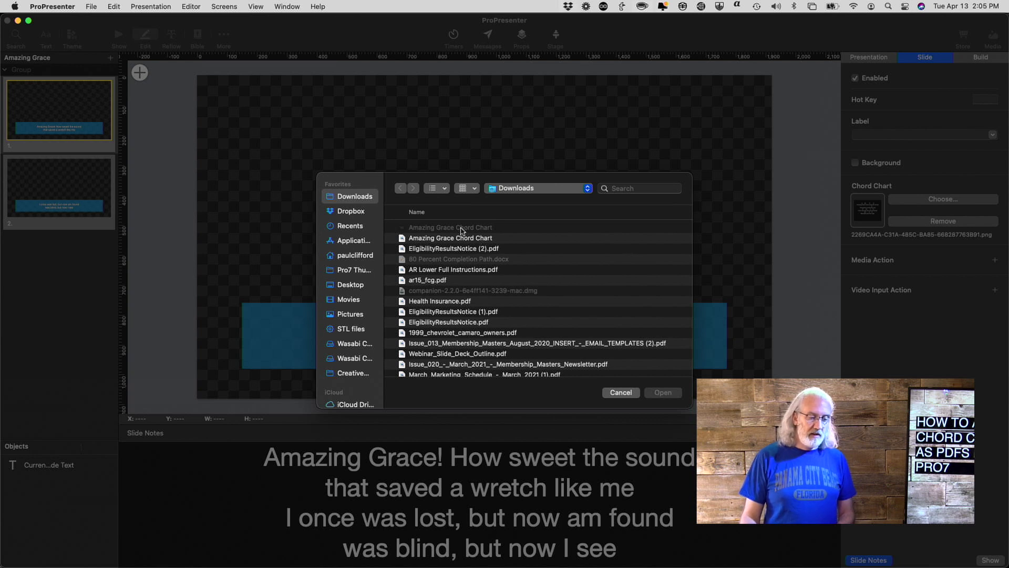
click(461, 239)
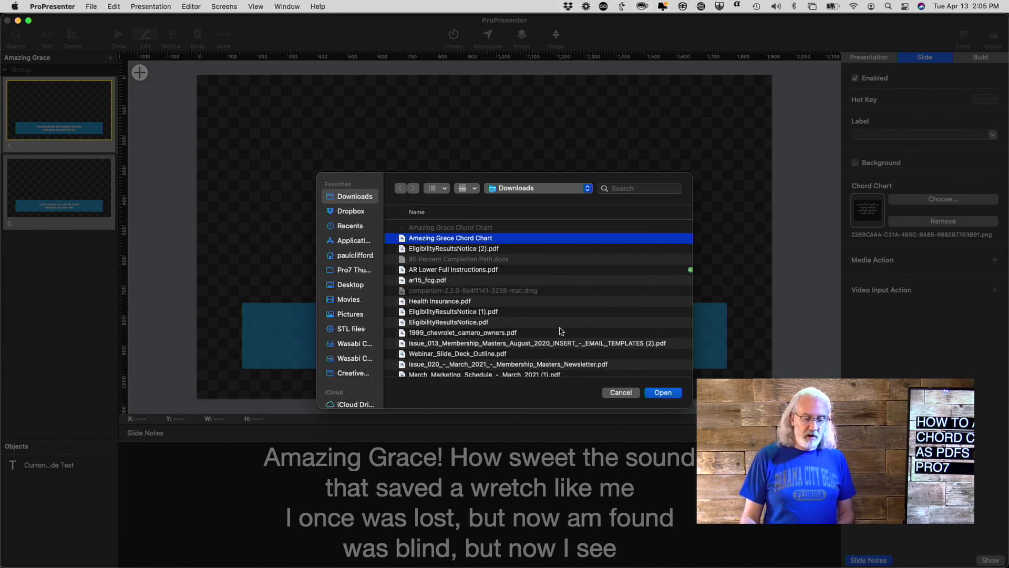
click(662, 392)
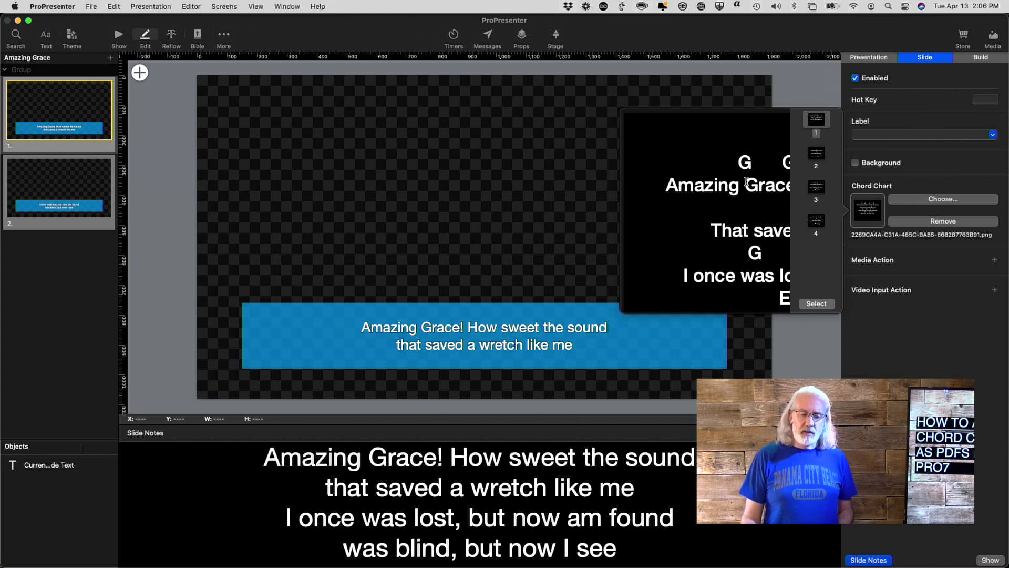
Preview chord chart pages 2–4, then assign page 1 (the verse) to slide 1
scroll(746, 181, down, 2)
scroll(746, 181, down, 2)
scroll(746, 181, up, 2)
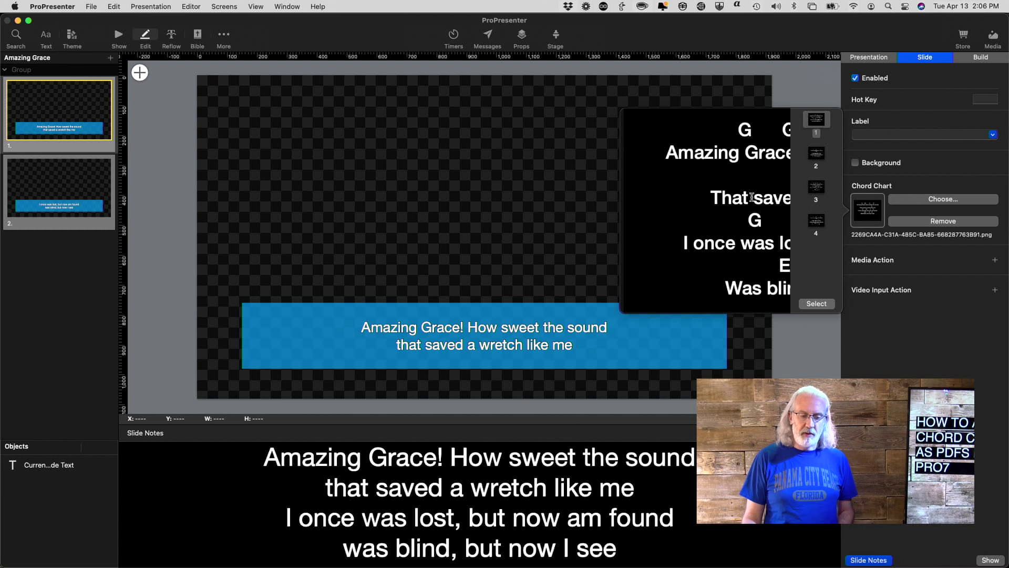
click(816, 155)
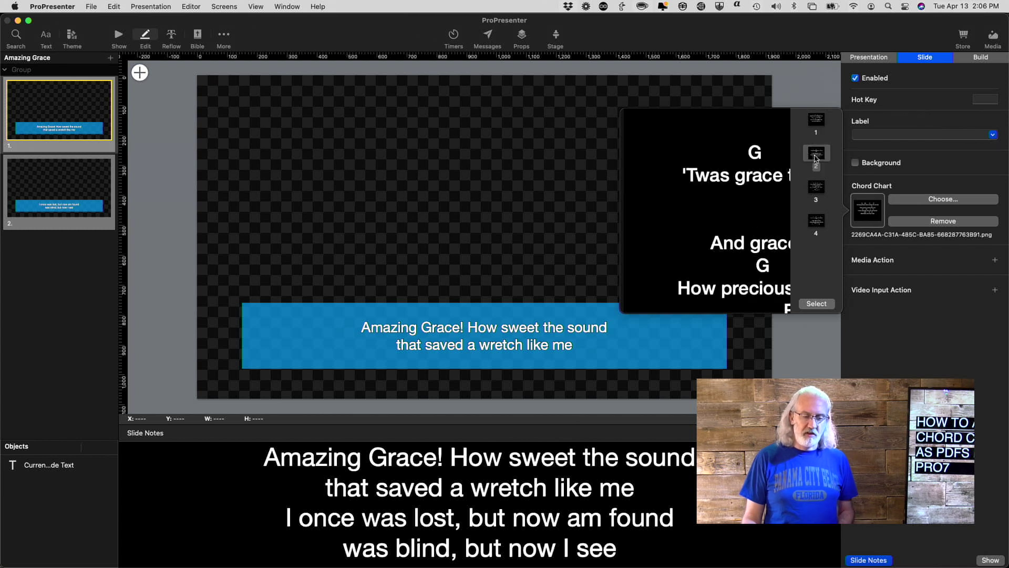
scroll(746, 209, down, 3)
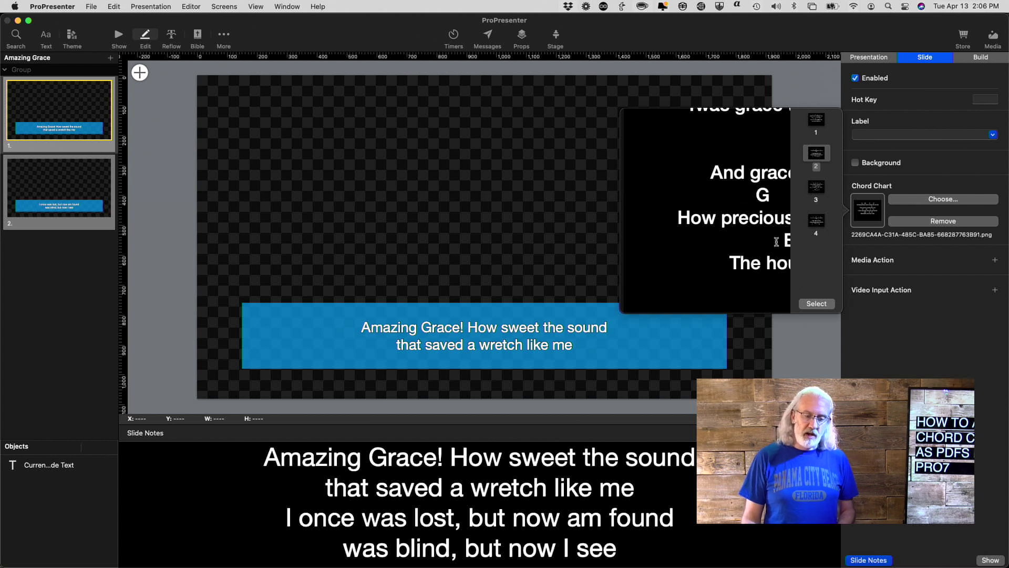
click(818, 188)
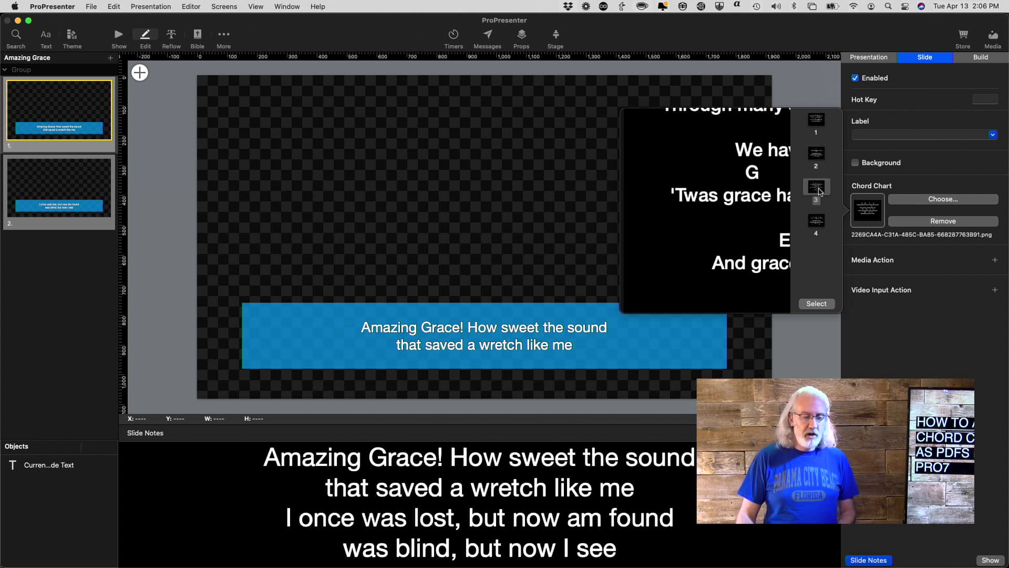
click(818, 222)
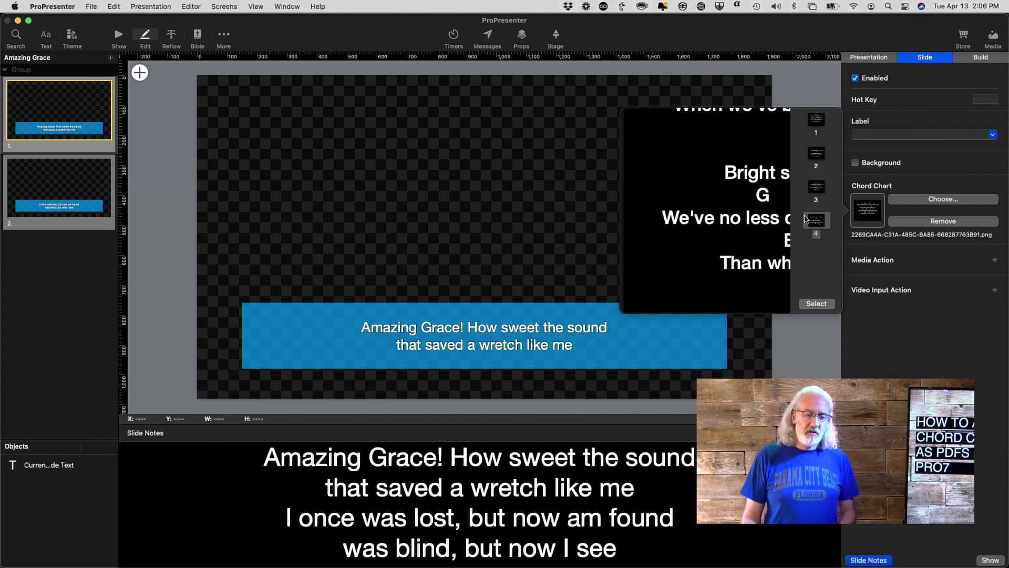
scroll(716, 184, up, 3)
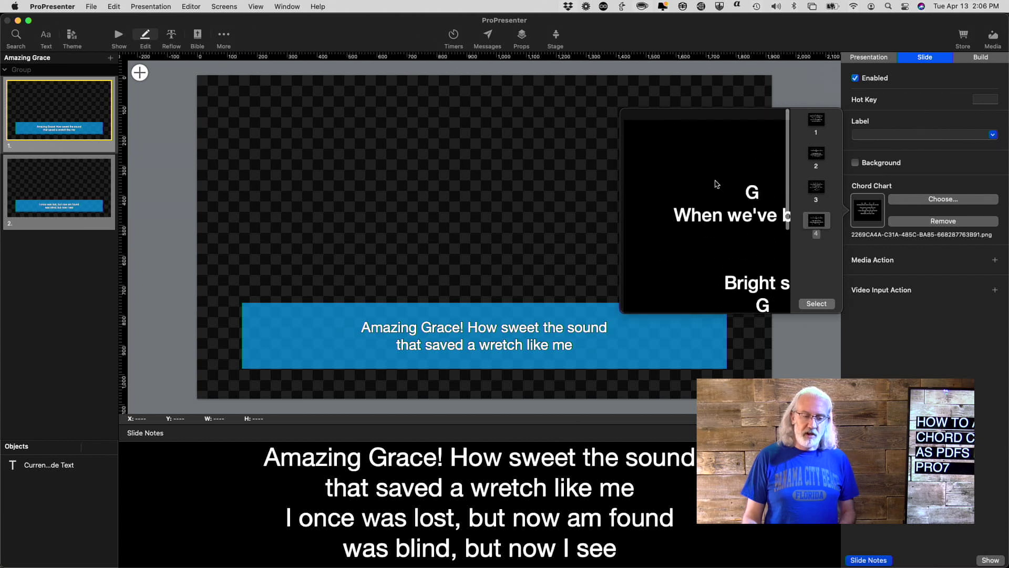
click(814, 122)
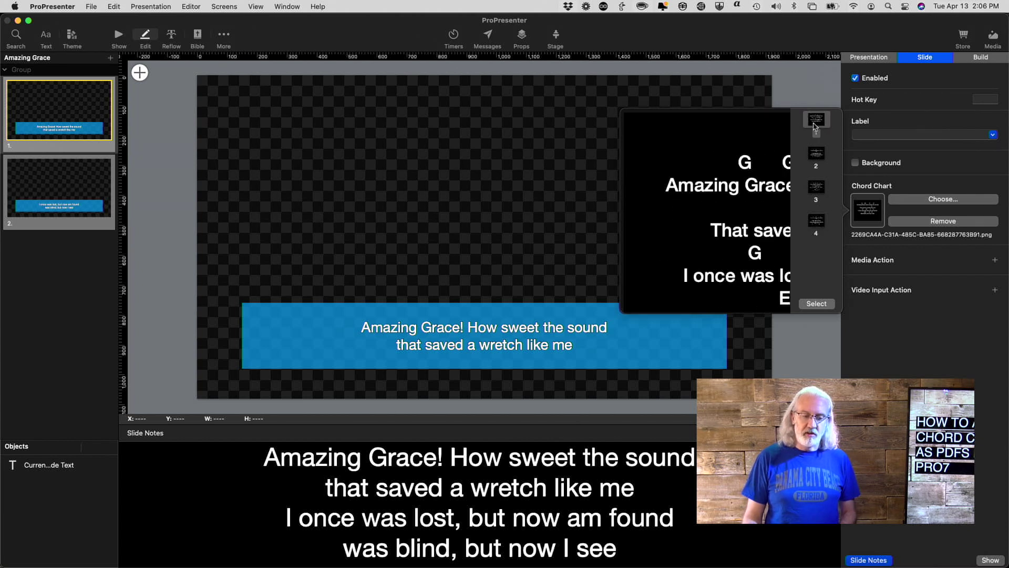
click(817, 305)
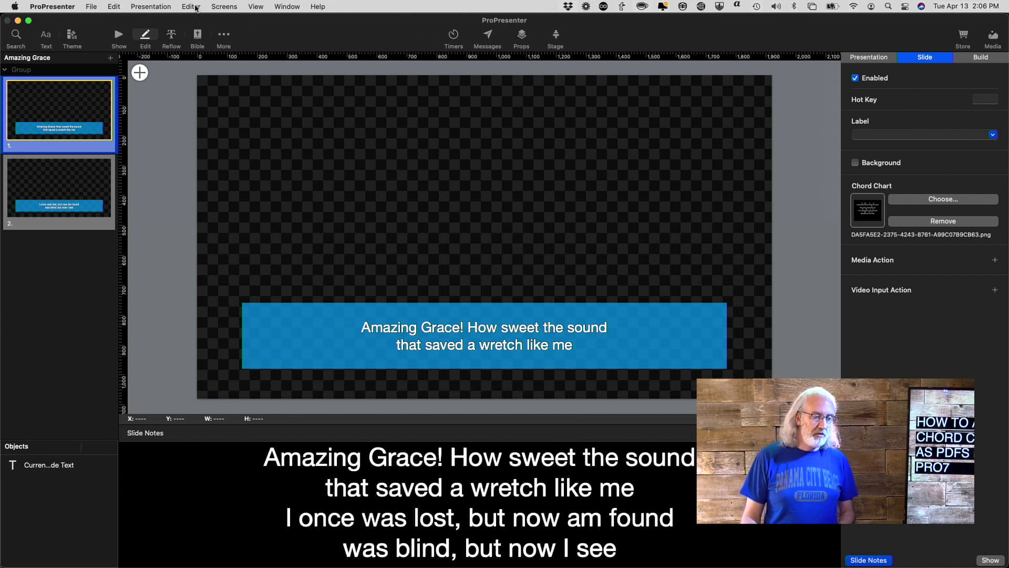
Open the 'Chord chart and next slide lyrics' stage layout and select its Chord Chart object
click(230, 8)
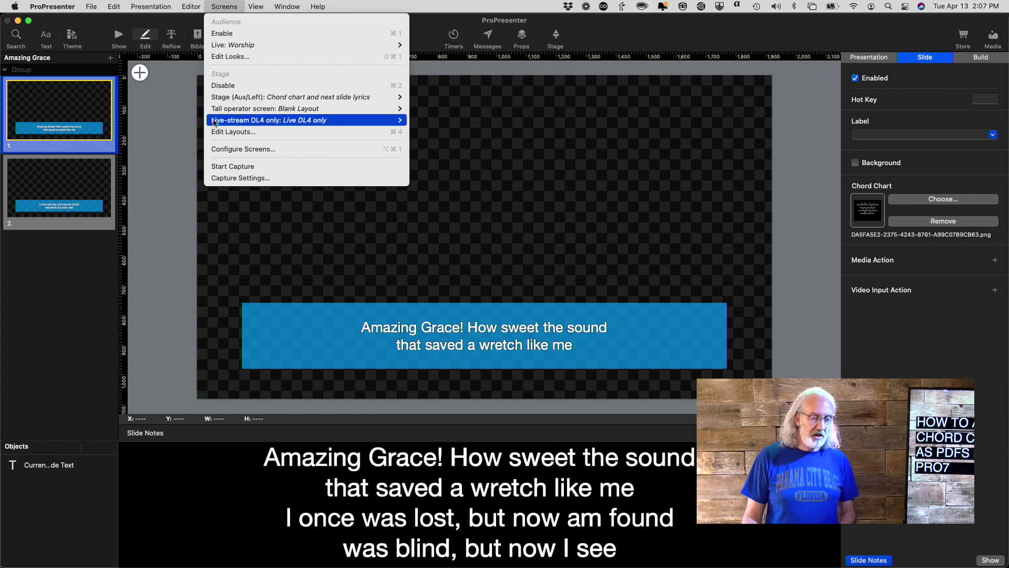
click(221, 133)
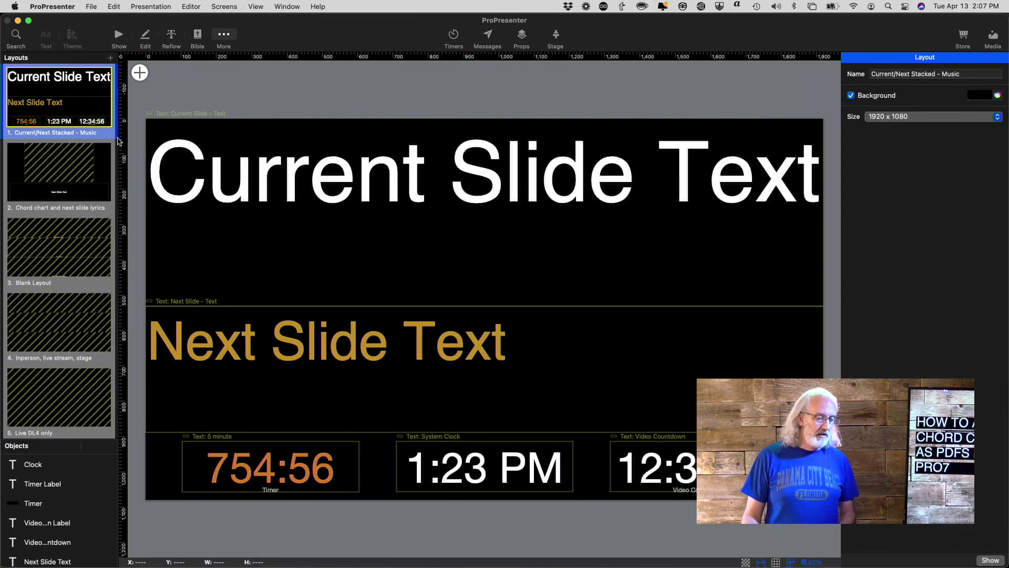
click(78, 167)
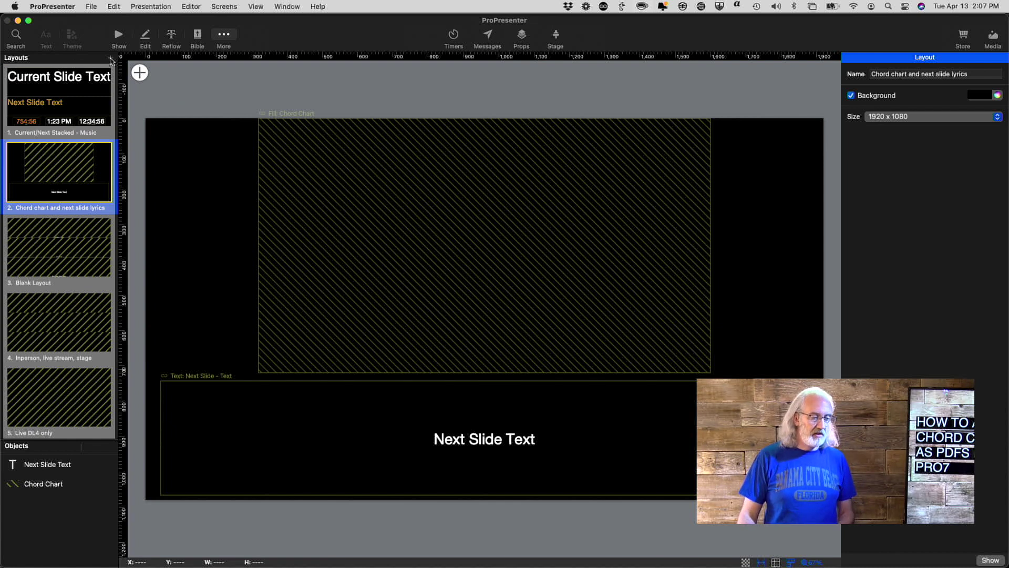
click(110, 59)
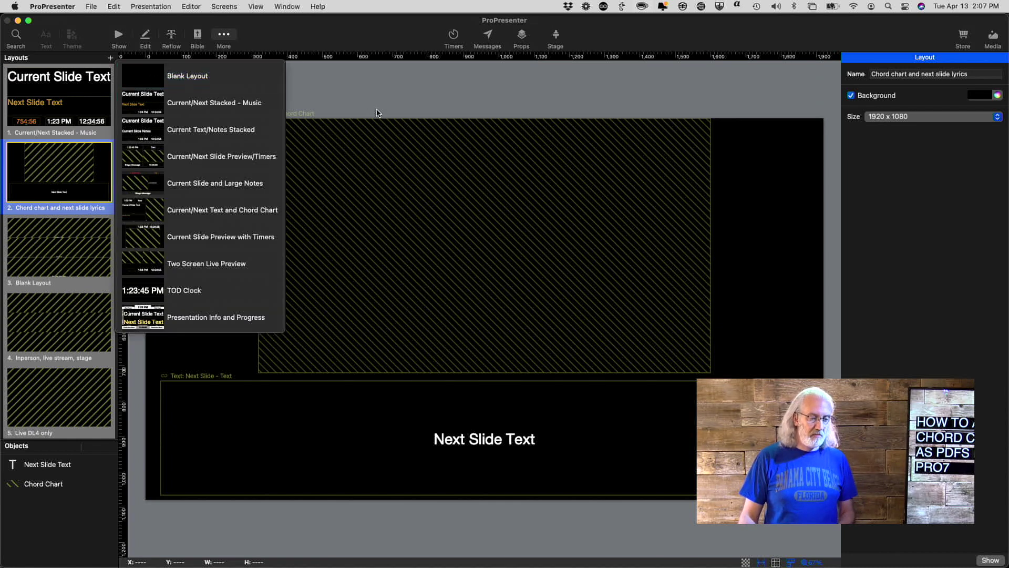
click(382, 83)
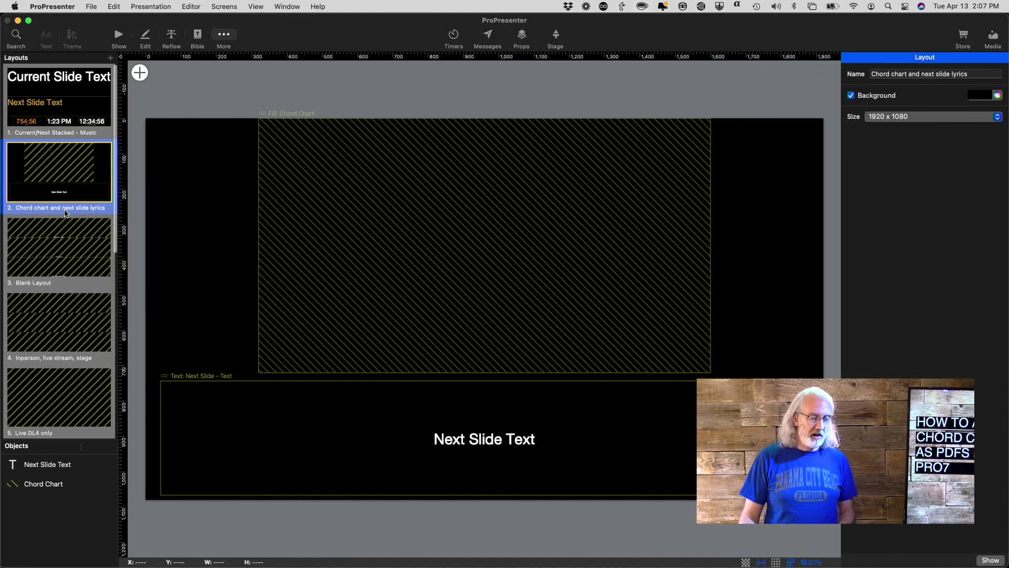
click(439, 235)
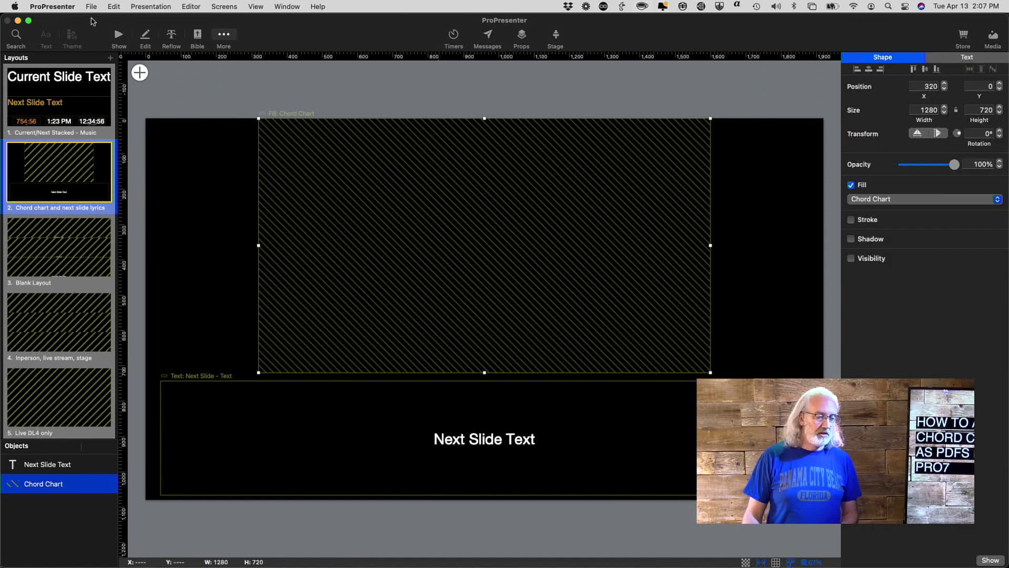
click(139, 73)
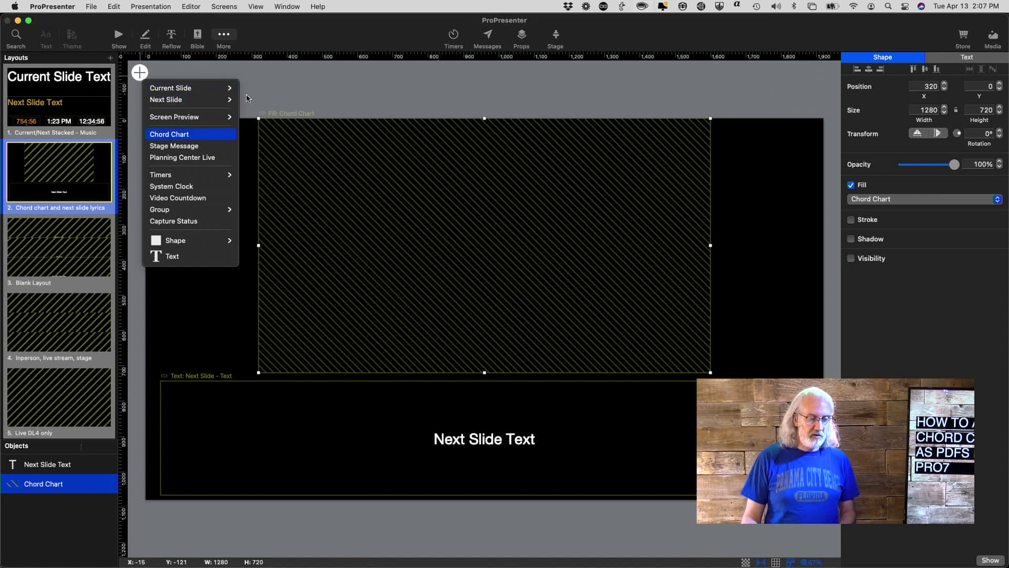
click(319, 75)
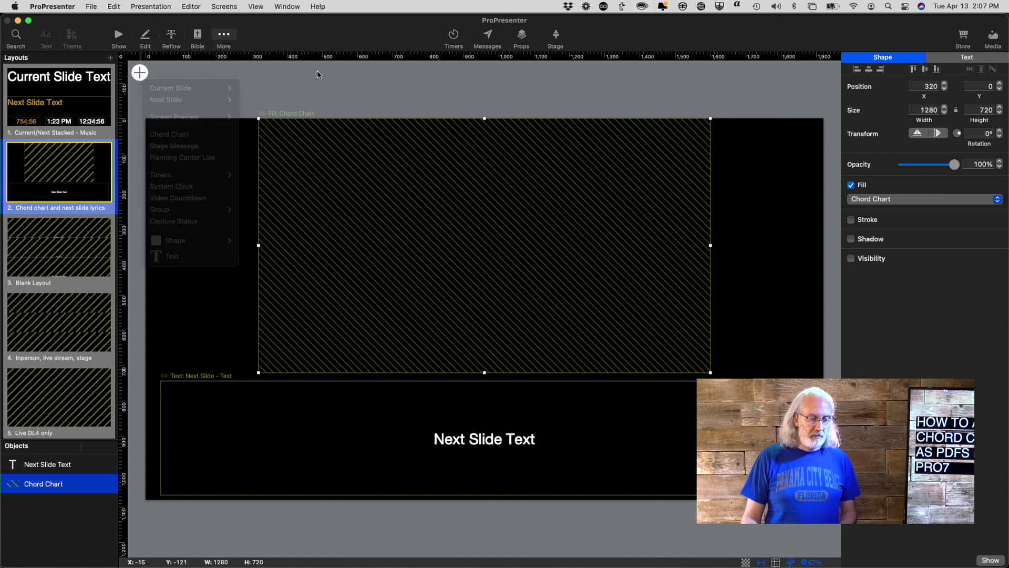
click(140, 75)
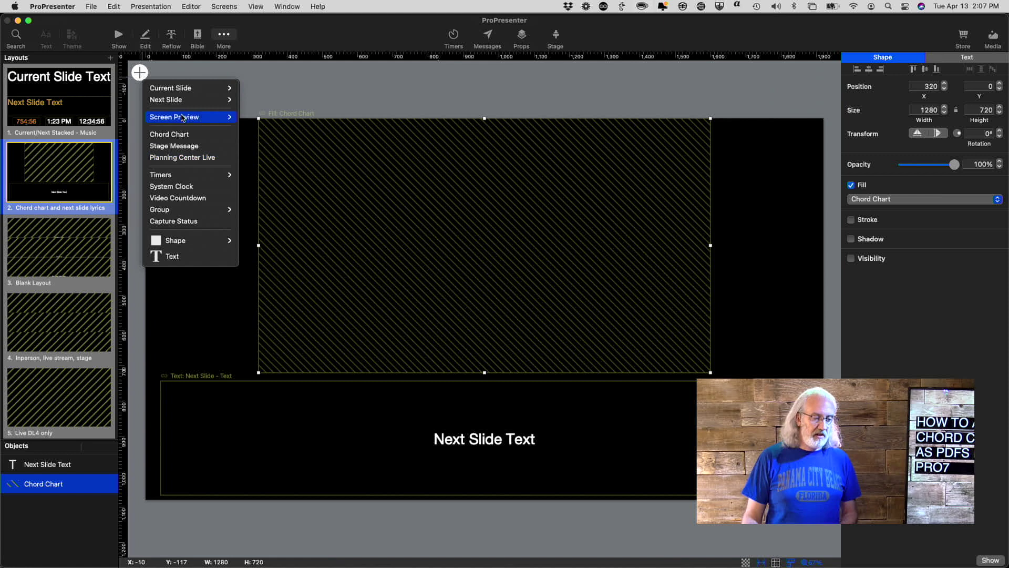
mouse_move(188, 105)
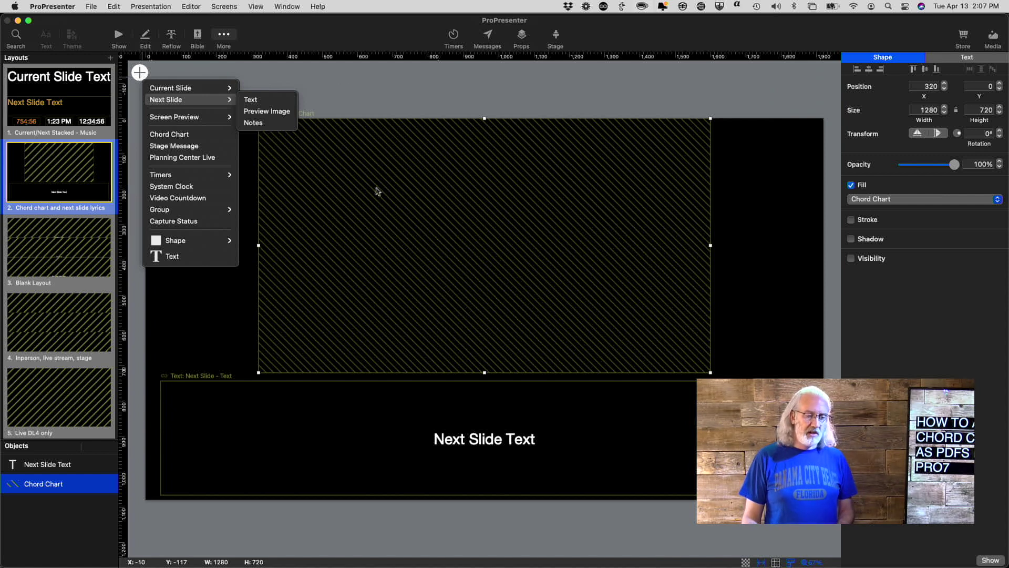
click(421, 80)
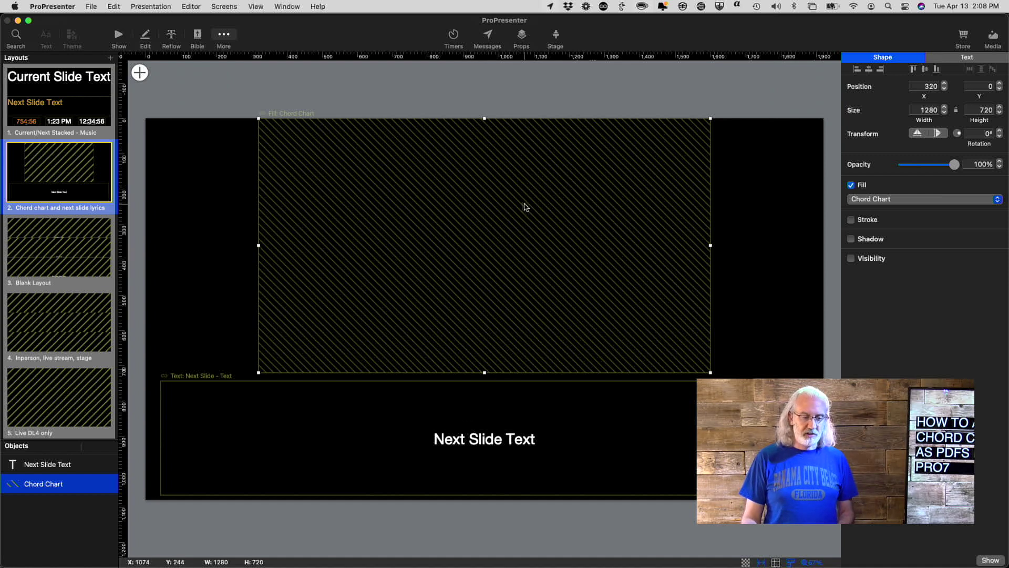
mouse_move(524, 207)
mouse_down()
mouse_move(536, 214)
mouse_move(515, 203)
mouse_move(527, 206)
mouse_up()
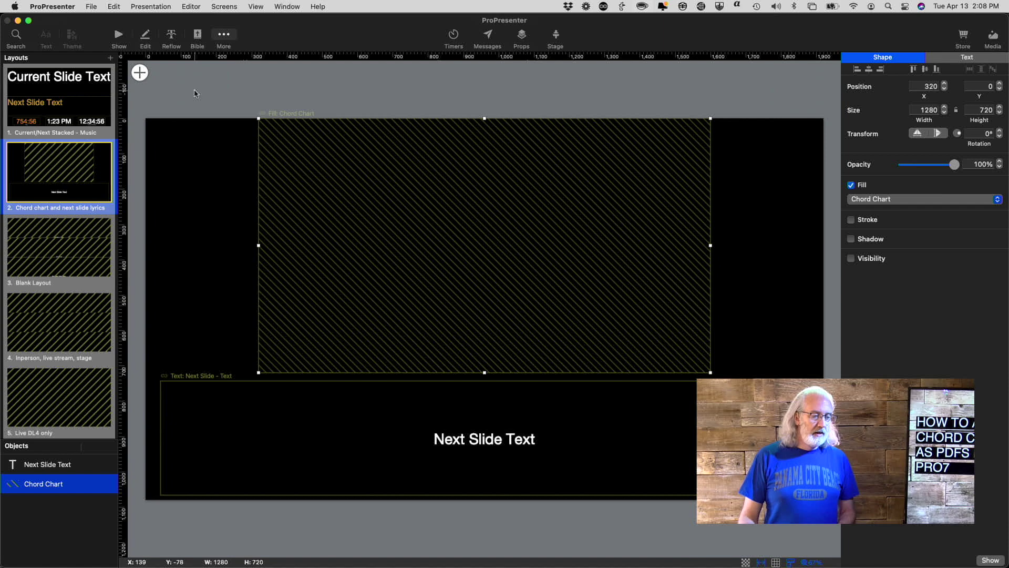
Return to the Show view with the preview set to the Tall operator screen
click(120, 35)
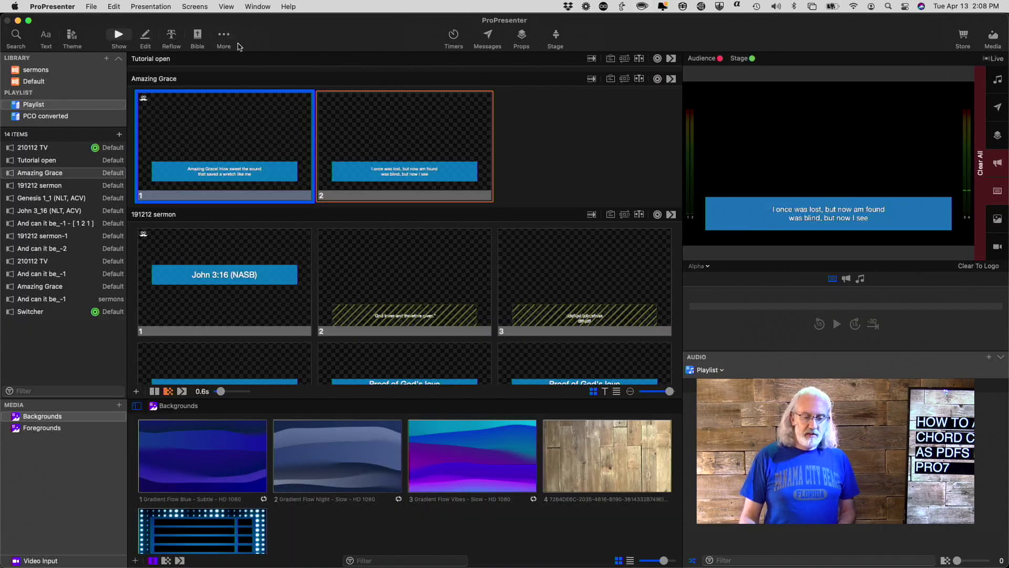
click(704, 266)
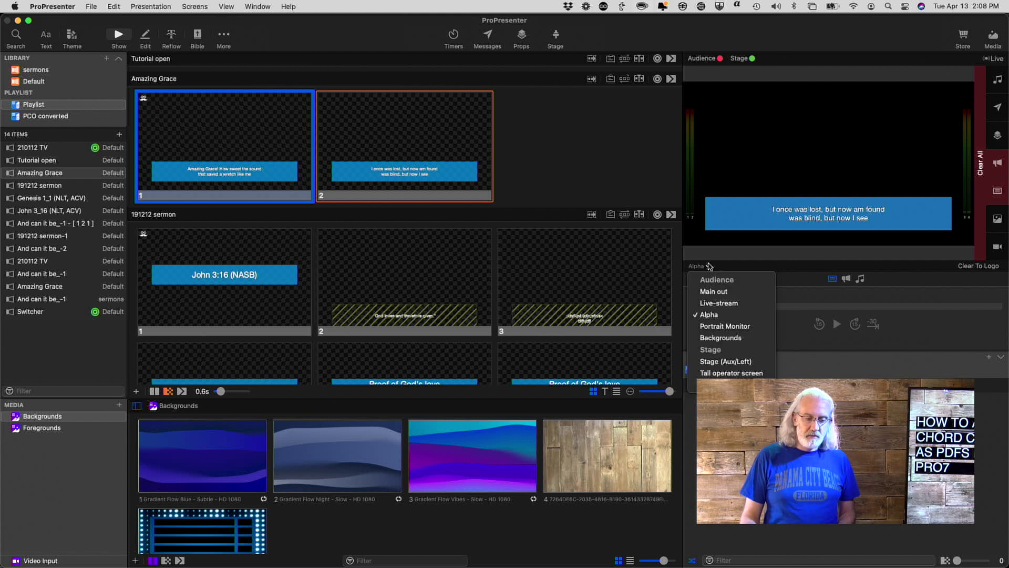
click(717, 371)
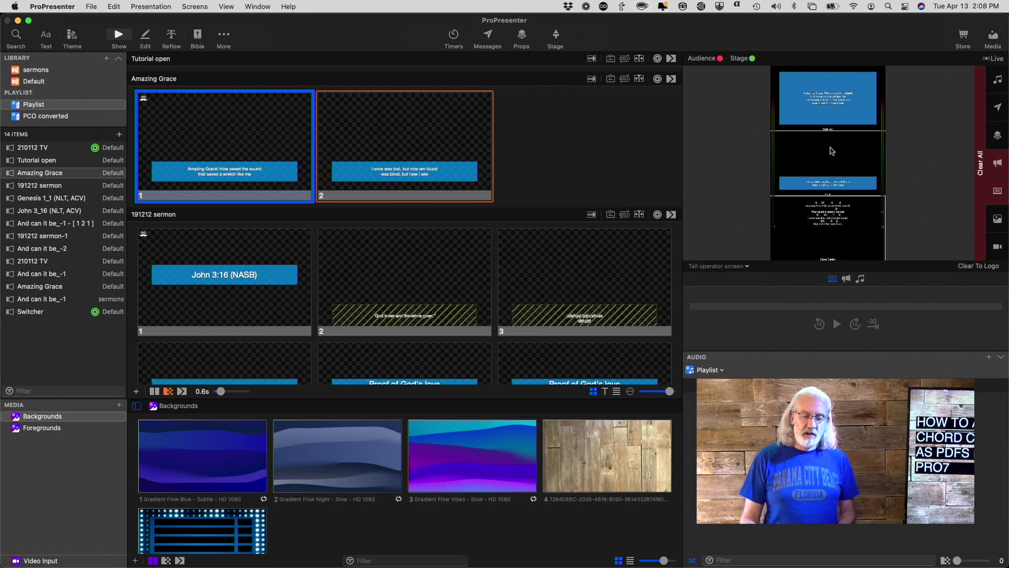
Alternate Amazing Grace slides 1 and 2 live, ending on slide 2
click(405, 136)
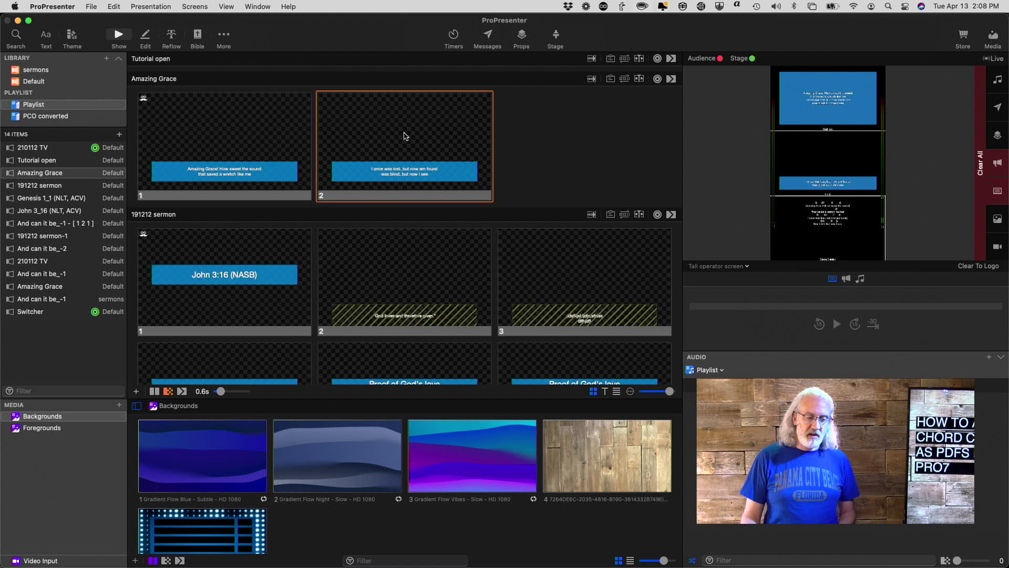
click(271, 129)
click(371, 126)
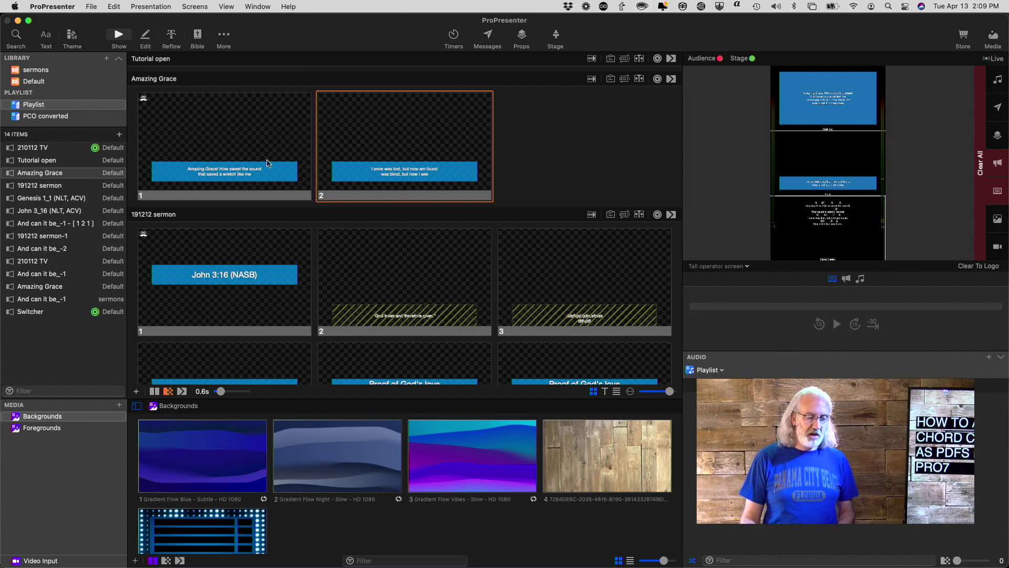
click(244, 157)
click(369, 152)
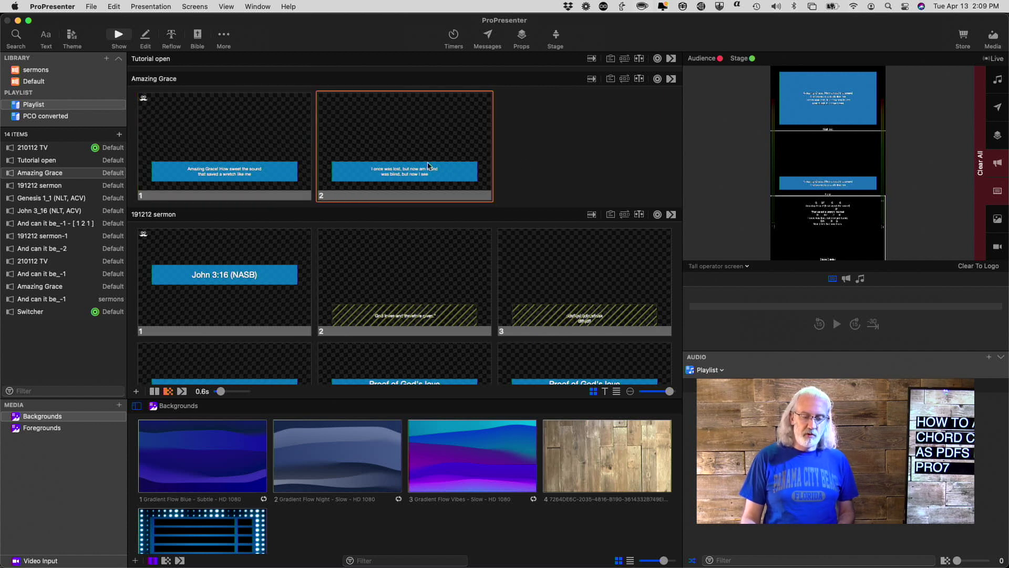